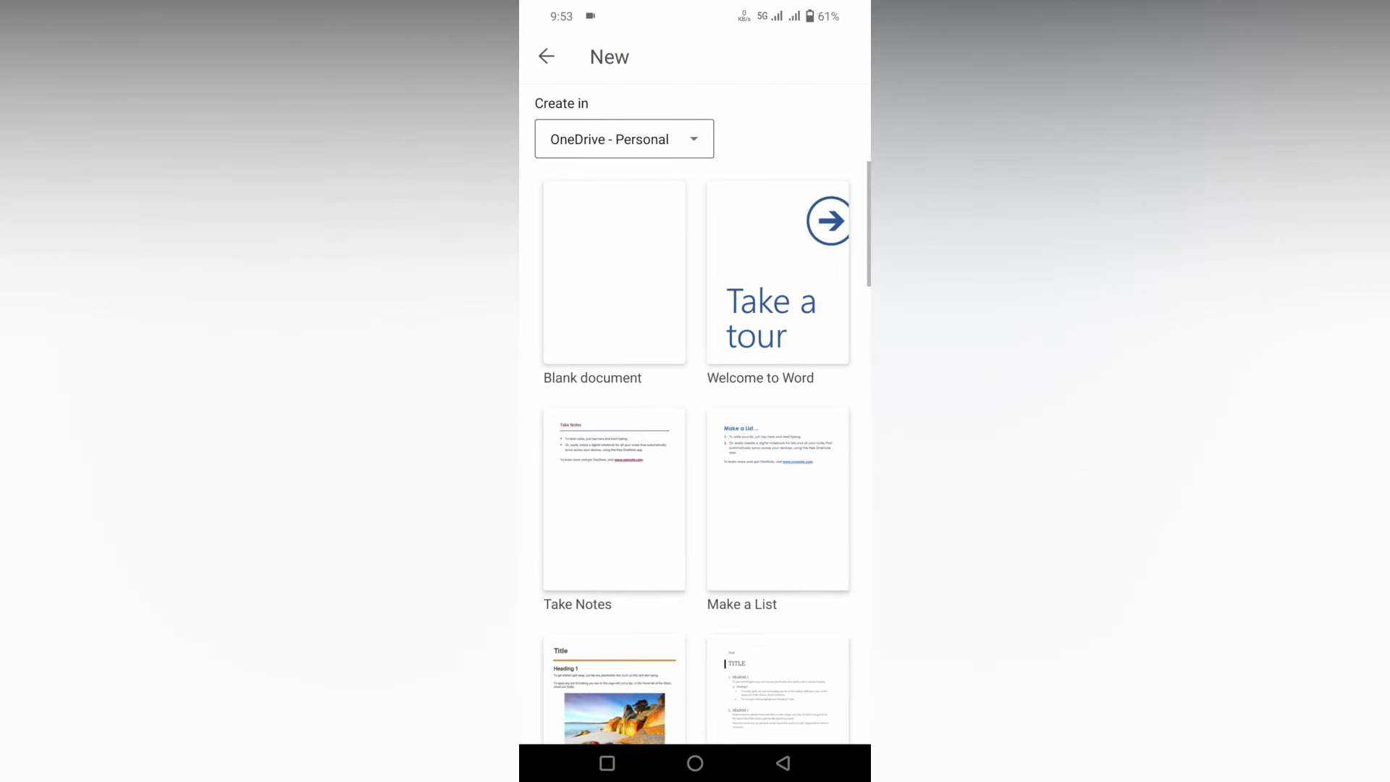
Create a blank document and insert a table
click(651, 323)
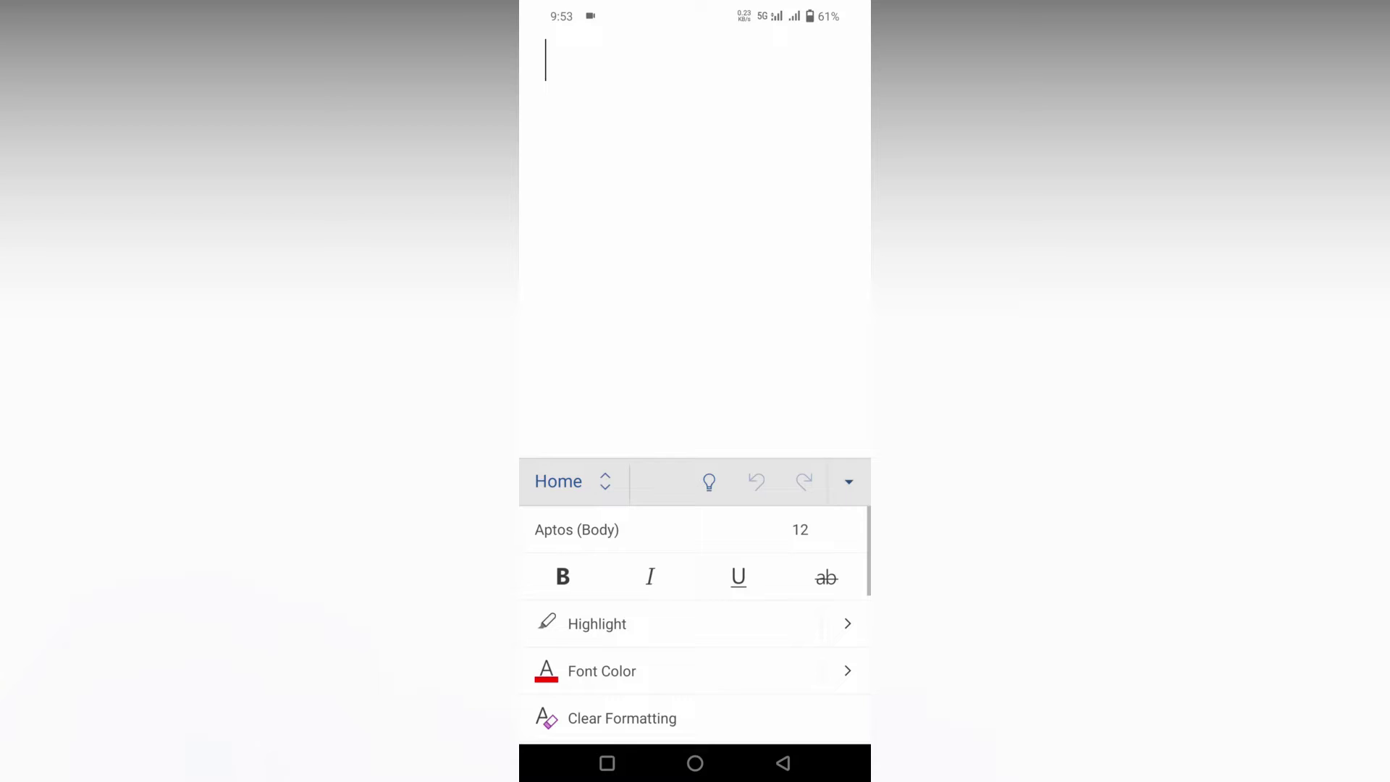
click(603, 481)
click(619, 412)
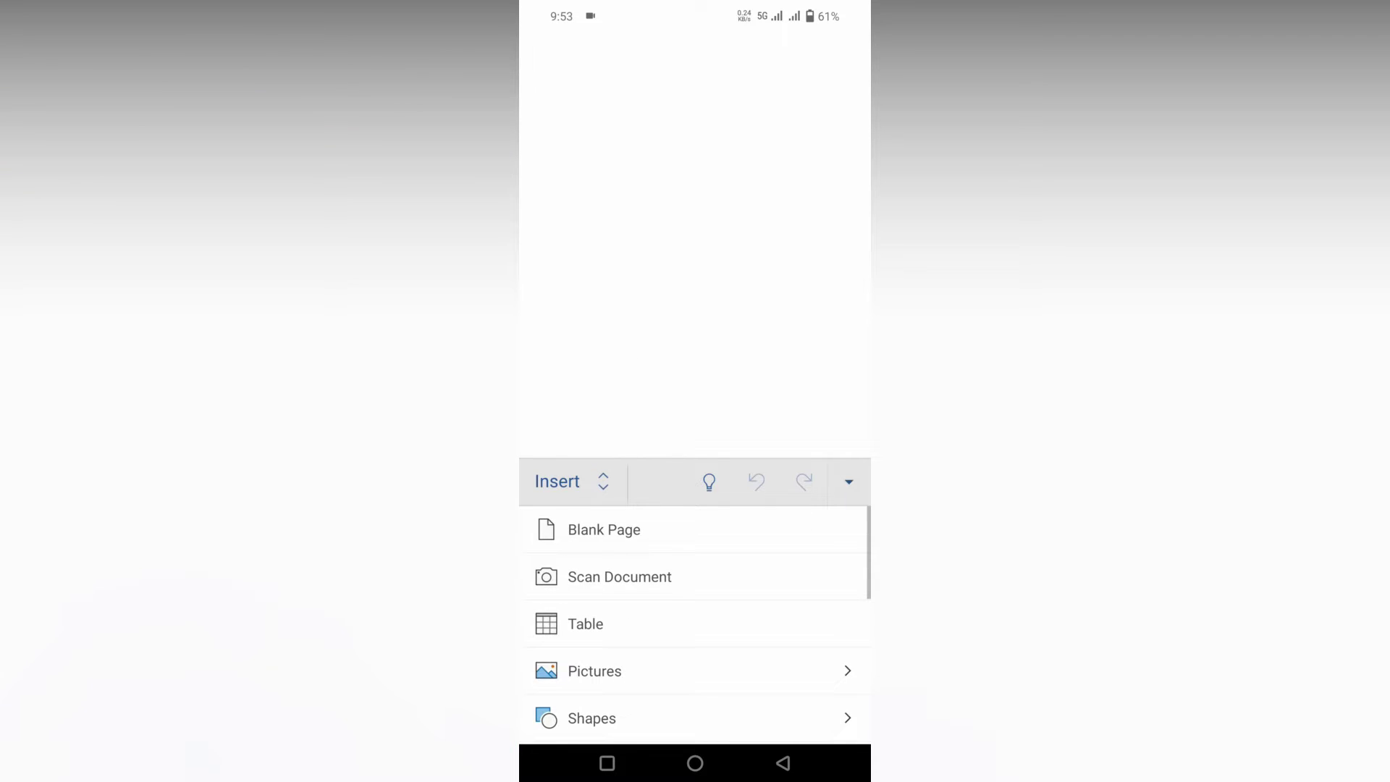
click(585, 623)
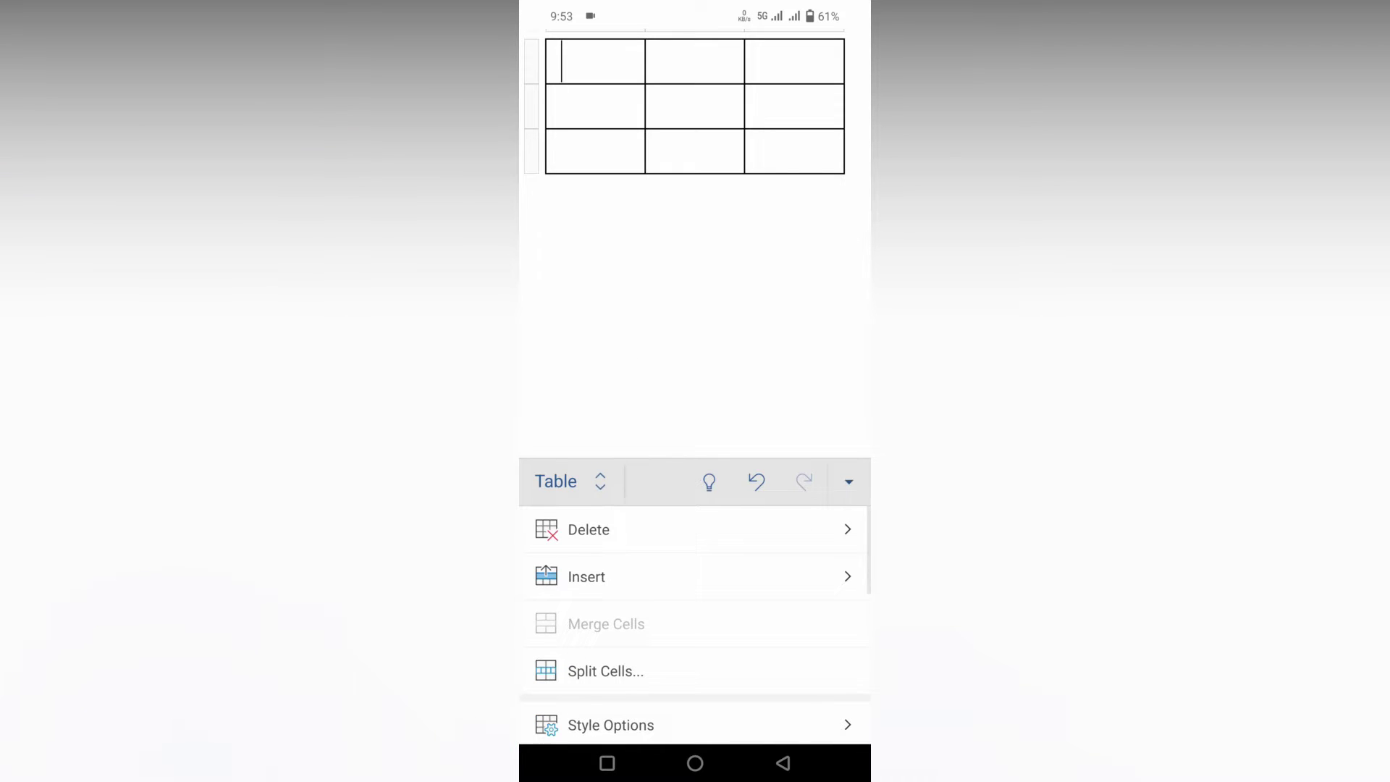
Insert a second table nested in the first cell, then undo it
click(569, 481)
click(600, 394)
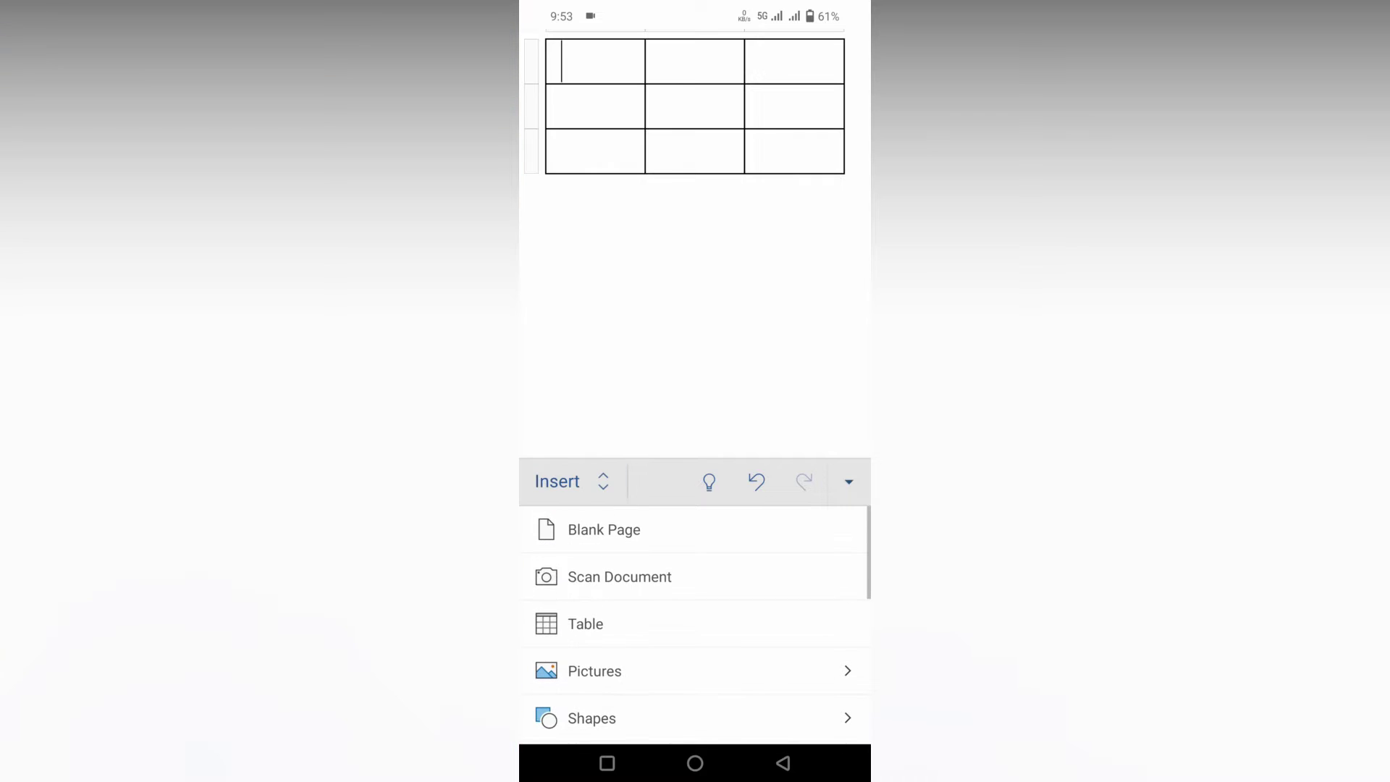
click(585, 623)
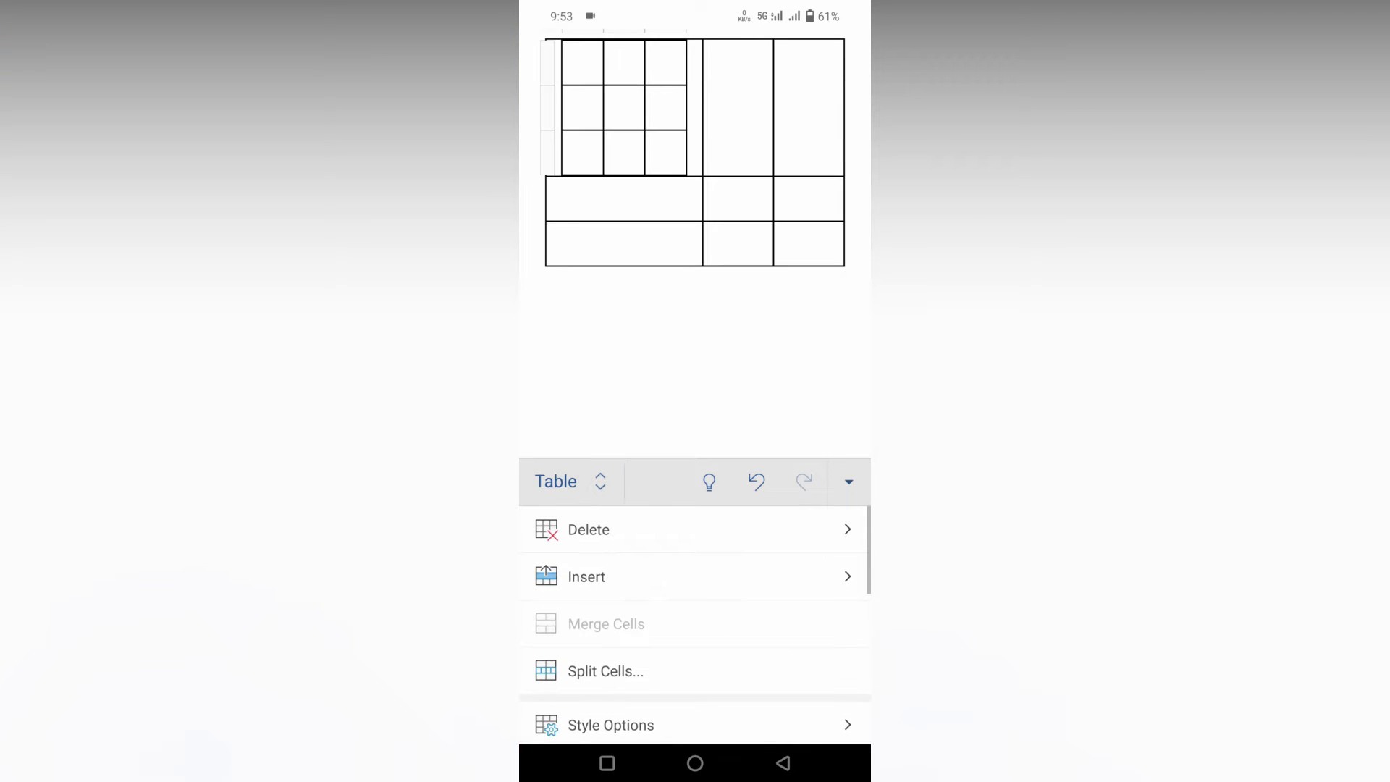
click(757, 481)
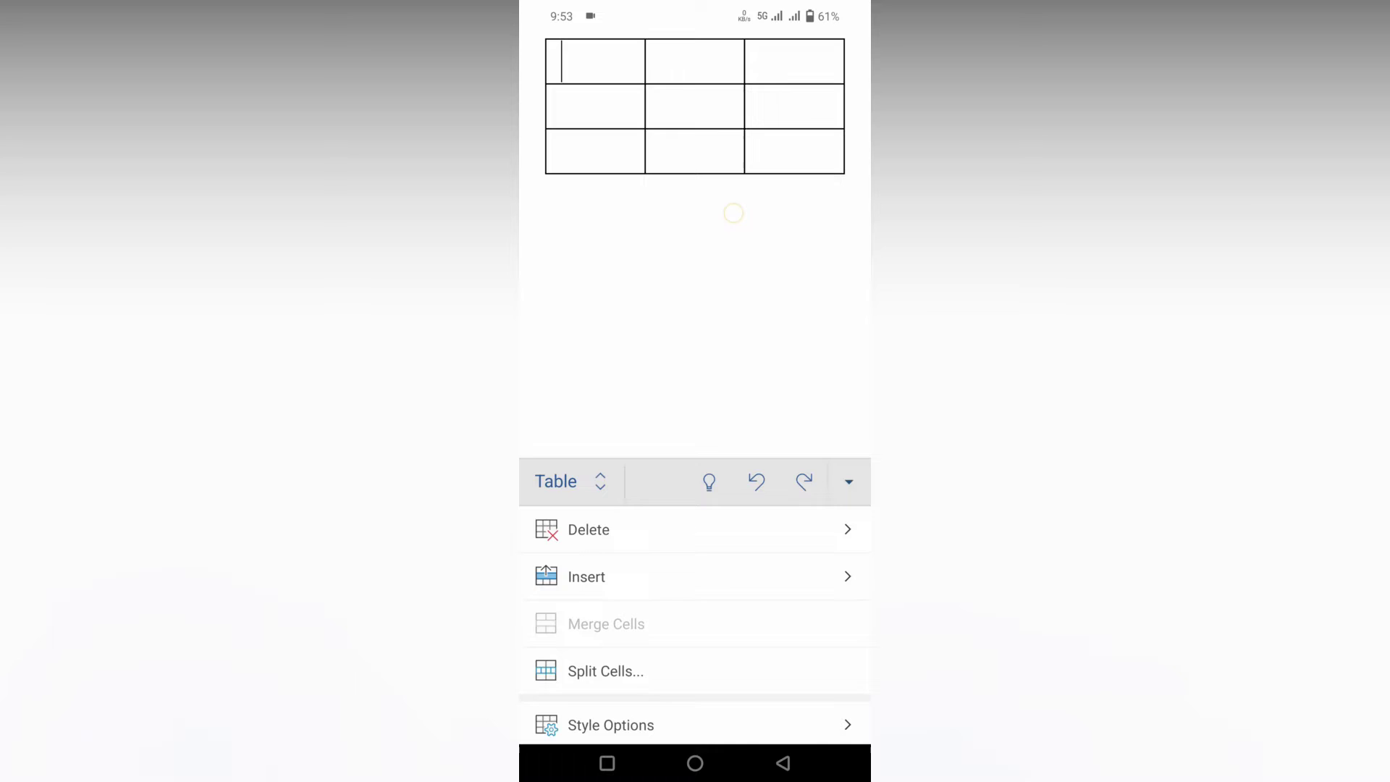
Add three more rows so the table has six rows and three columns
click(733, 213)
click(848, 425)
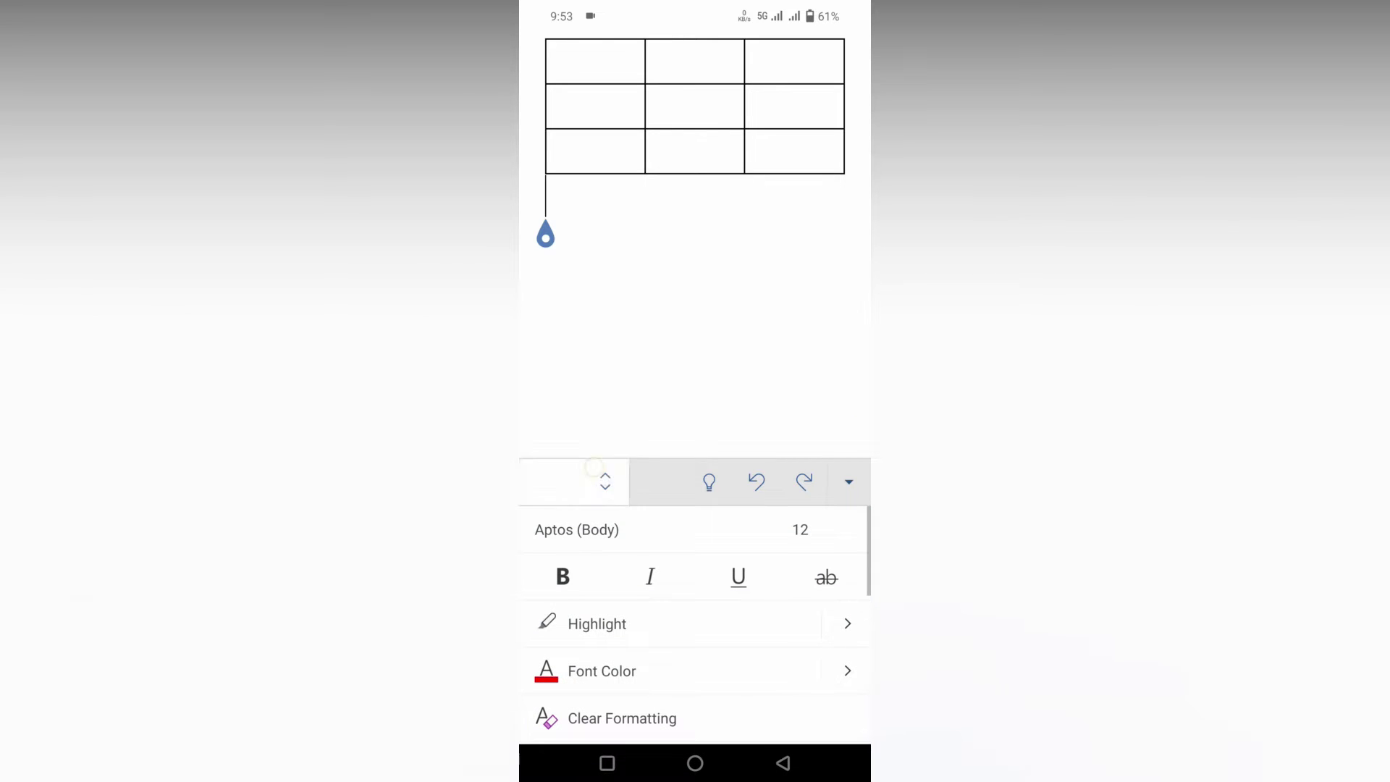
click(576, 480)
click(555, 410)
click(596, 61)
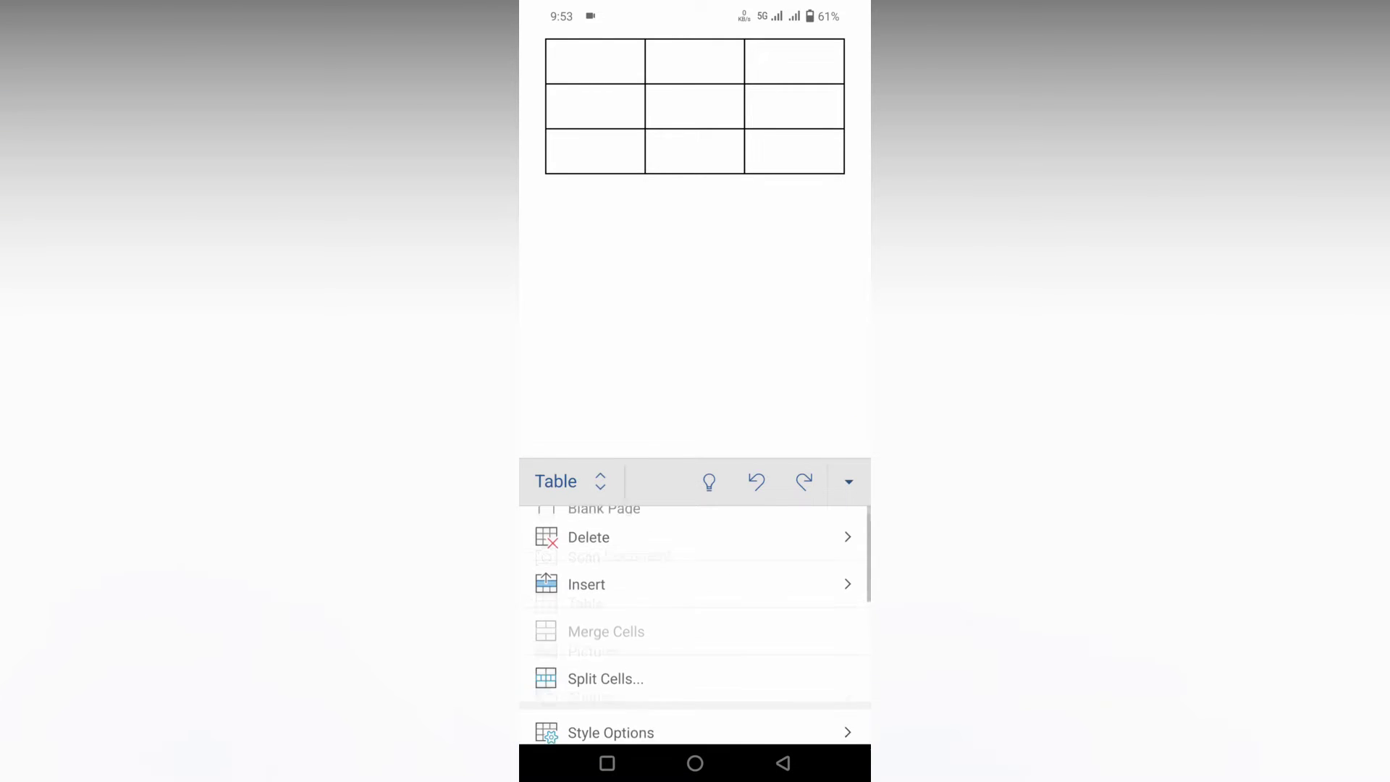
click(804, 481)
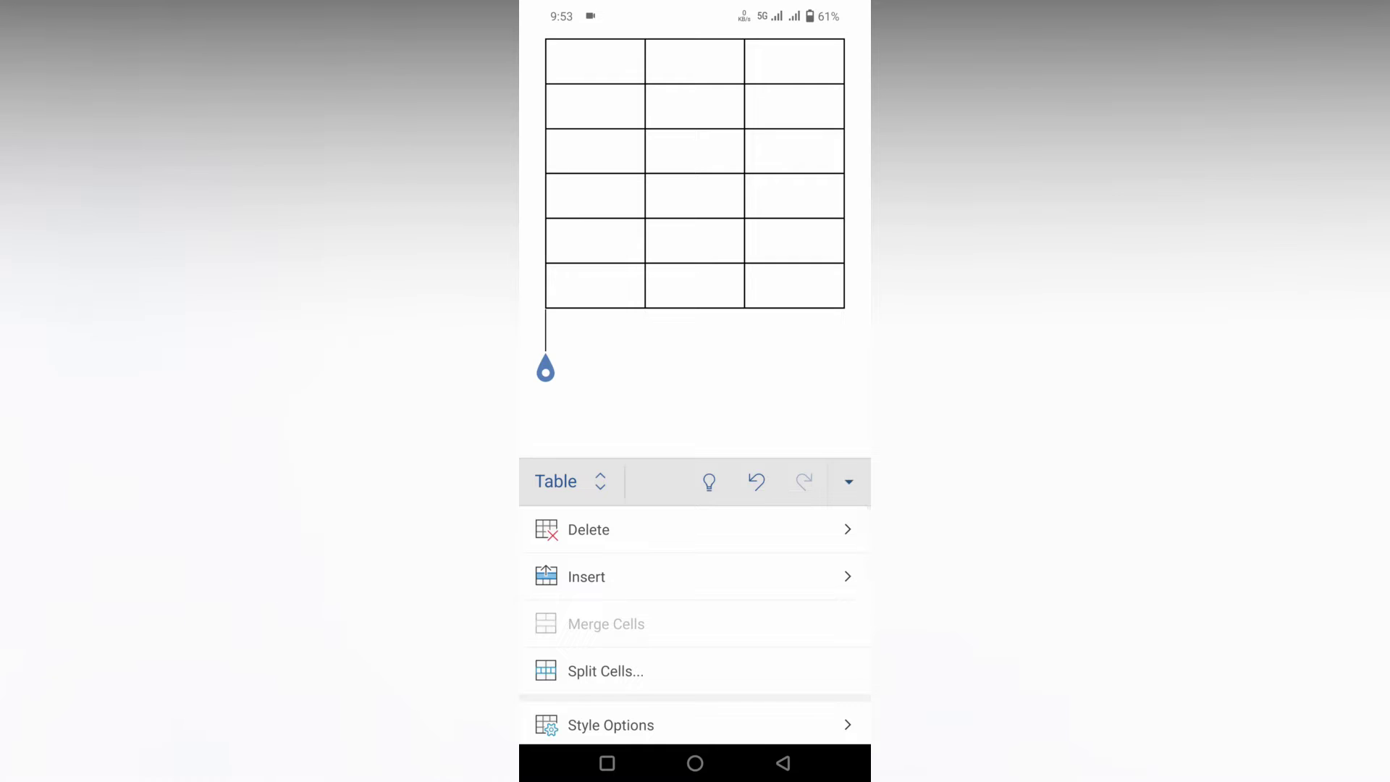
Put the cursor inside the six-row table and open the Table Styles gallery
click(545, 337)
click(847, 425)
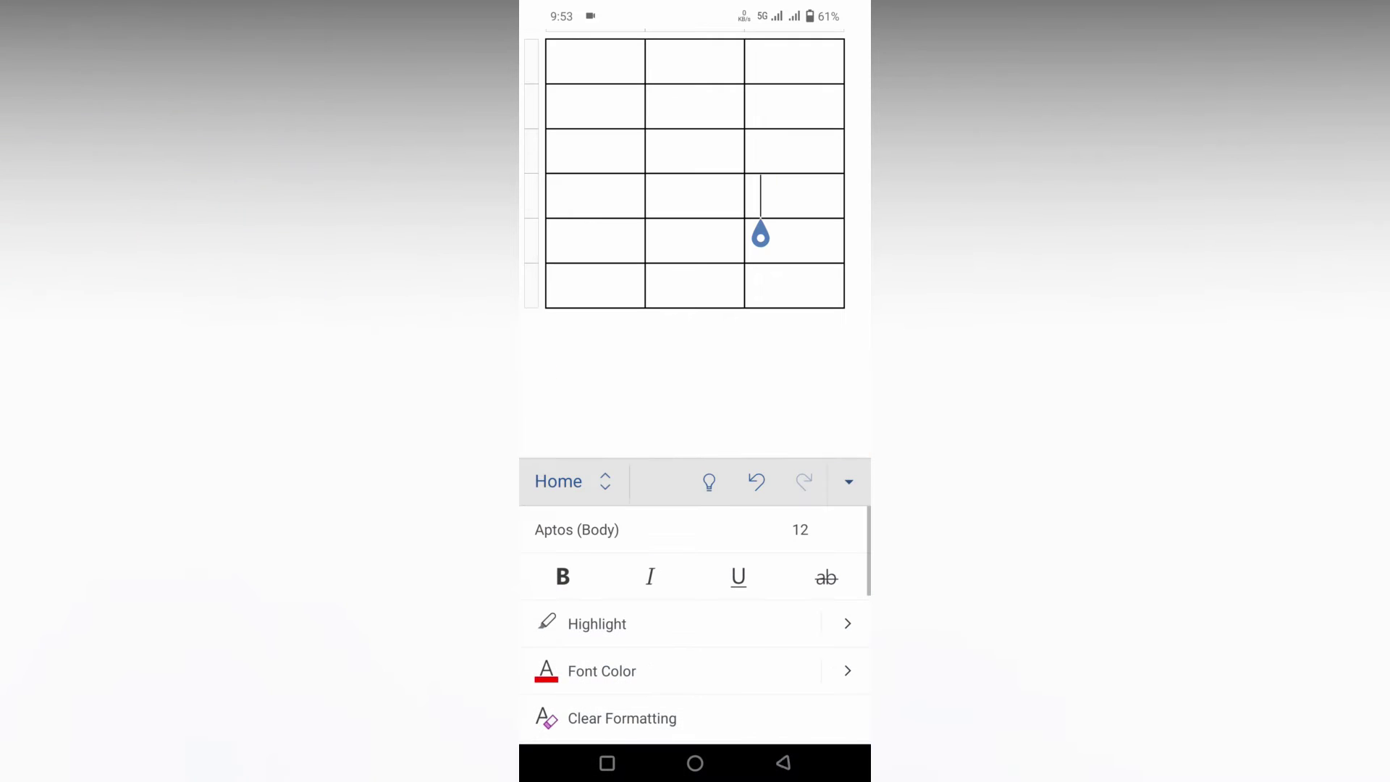
click(760, 195)
click(850, 425)
scroll(696, 624, down, 1)
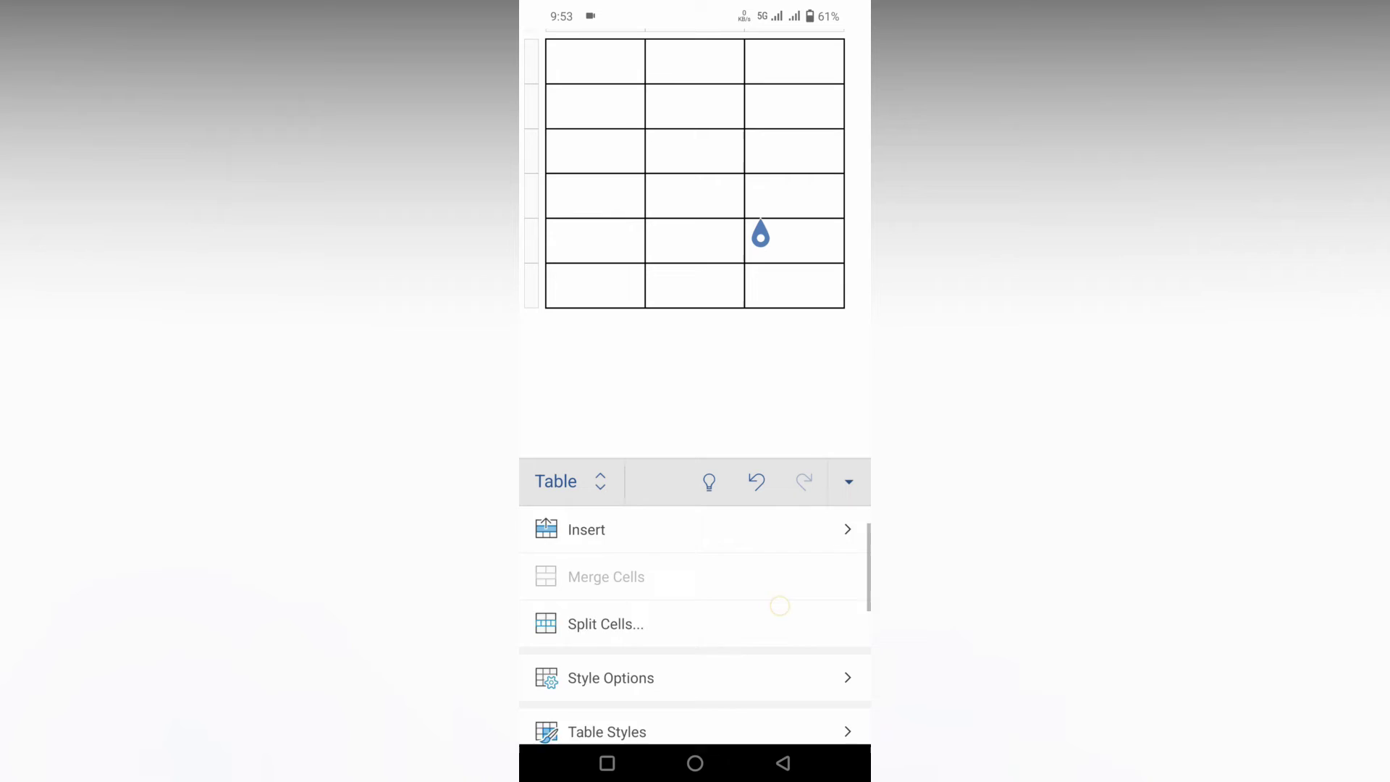
scroll(695, 624, down, 3)
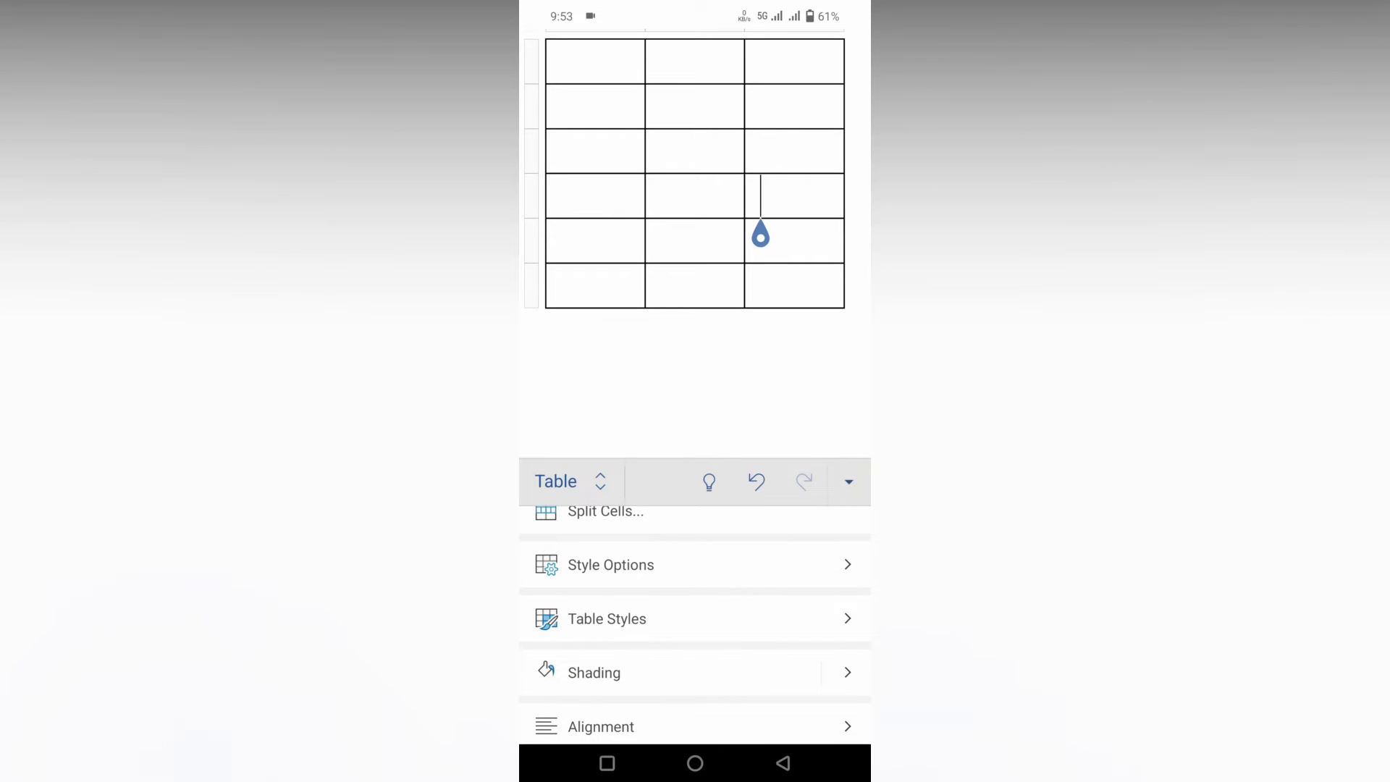
click(766, 621)
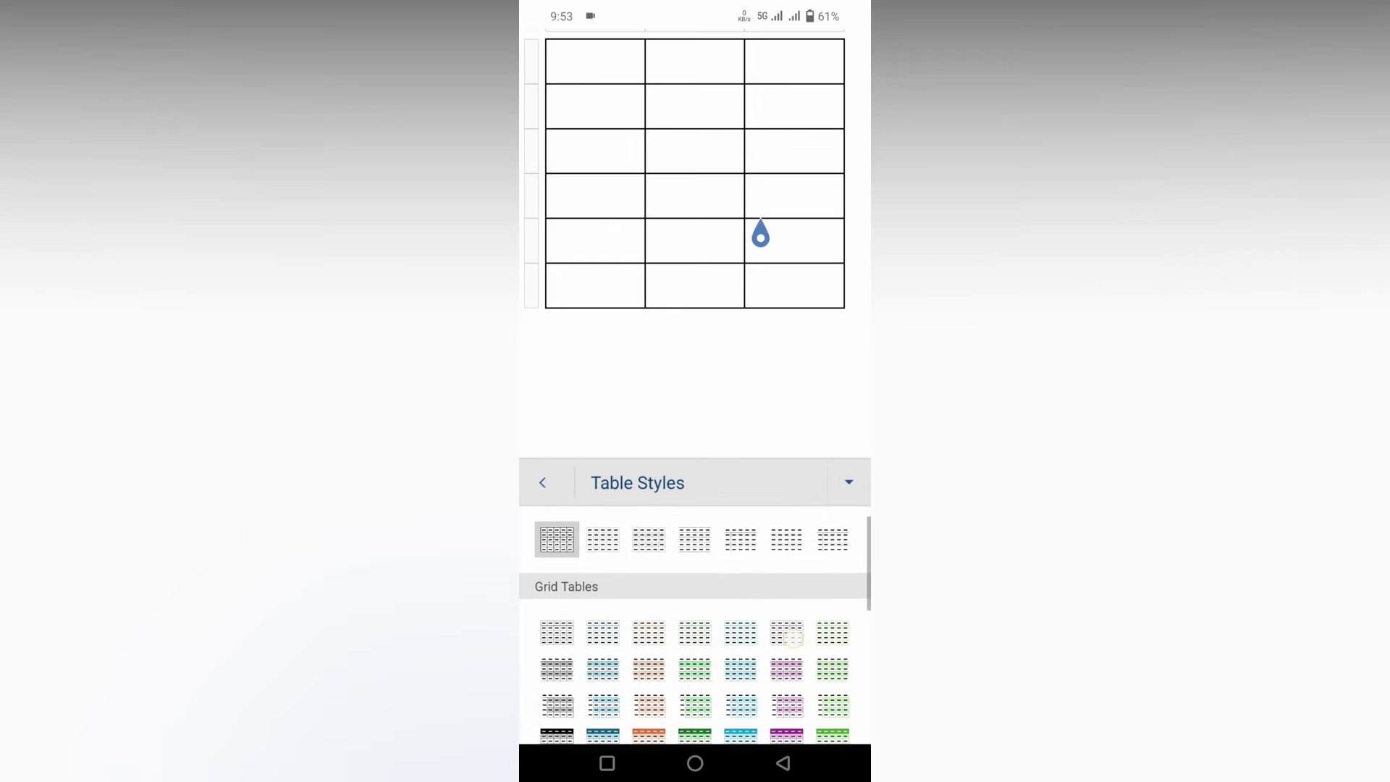
scroll(786, 668, down, 5)
scroll(786, 608, down, 10)
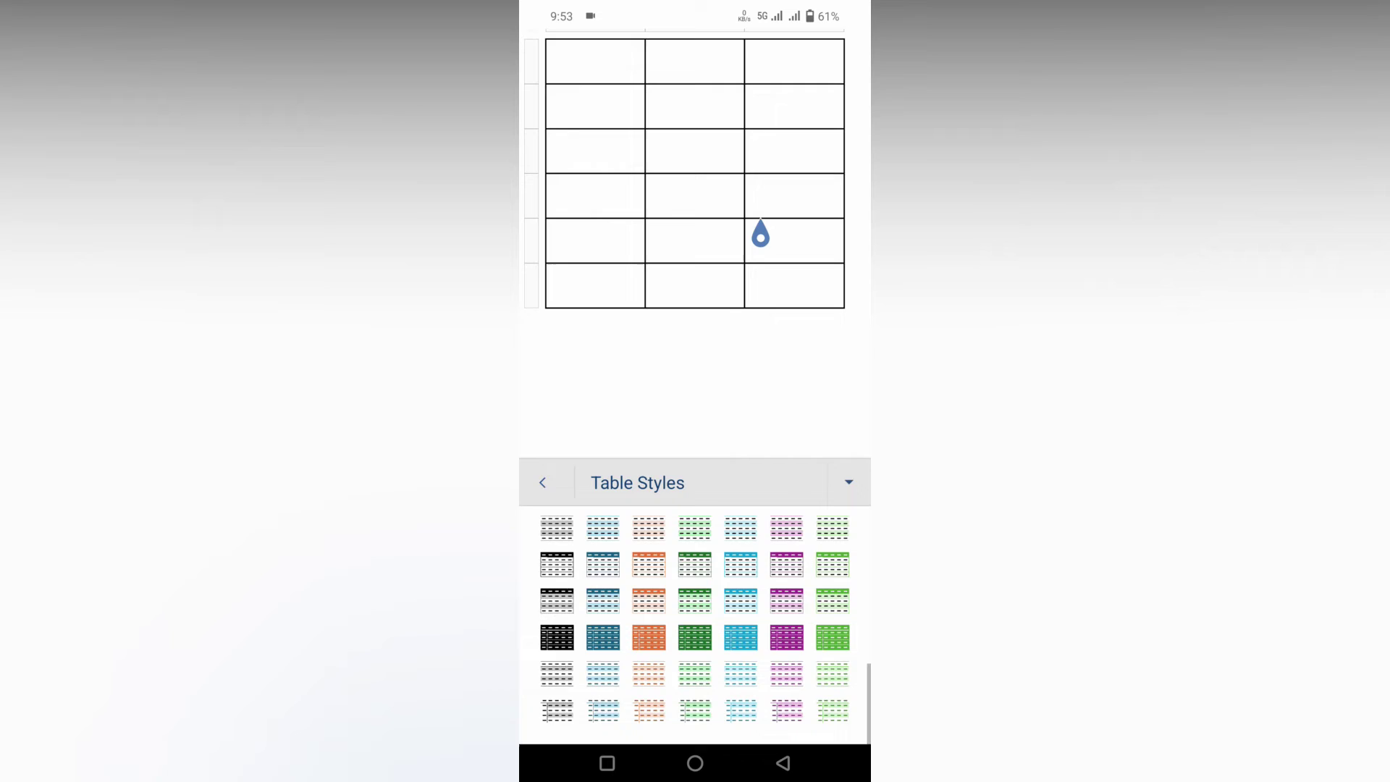
Try a solid cyan style, then a green banded style, on the table
click(741, 637)
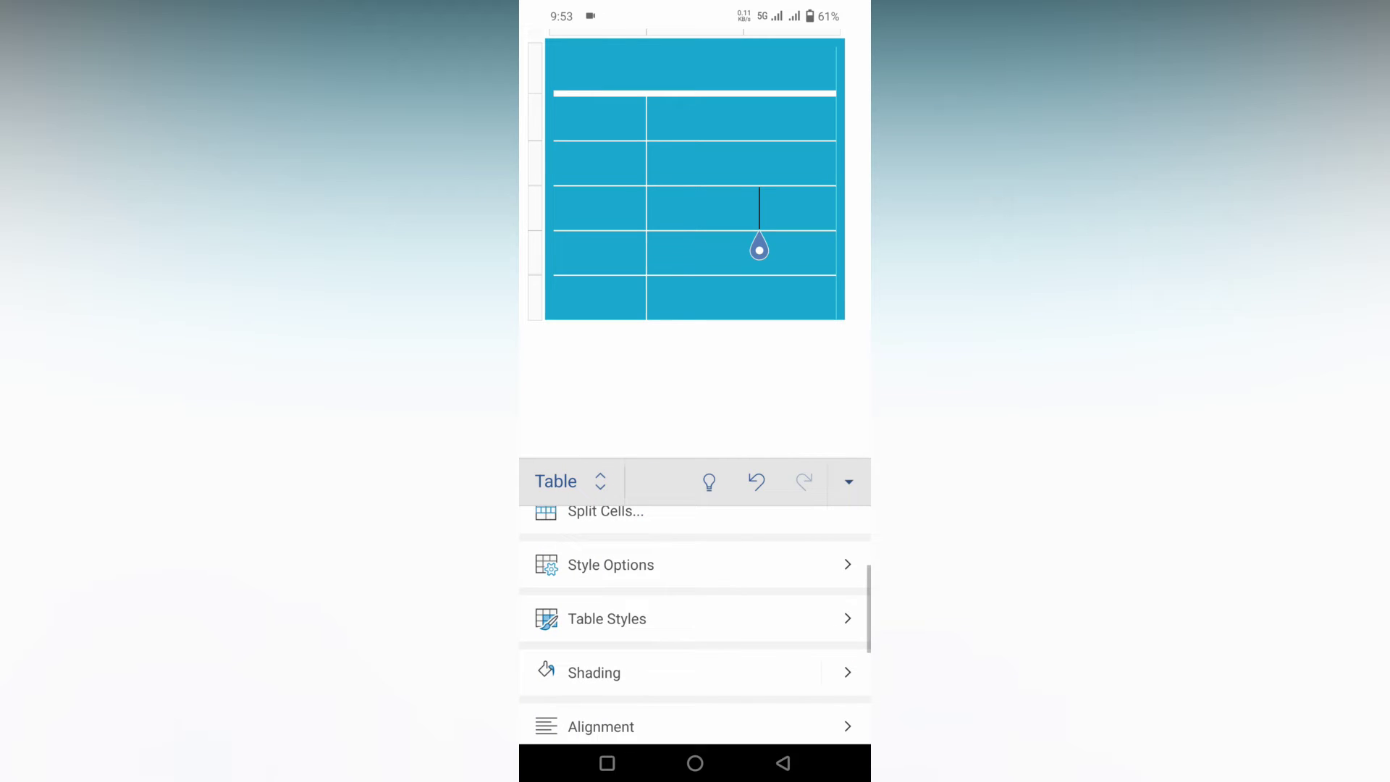
click(834, 623)
scroll(763, 677, down, 5)
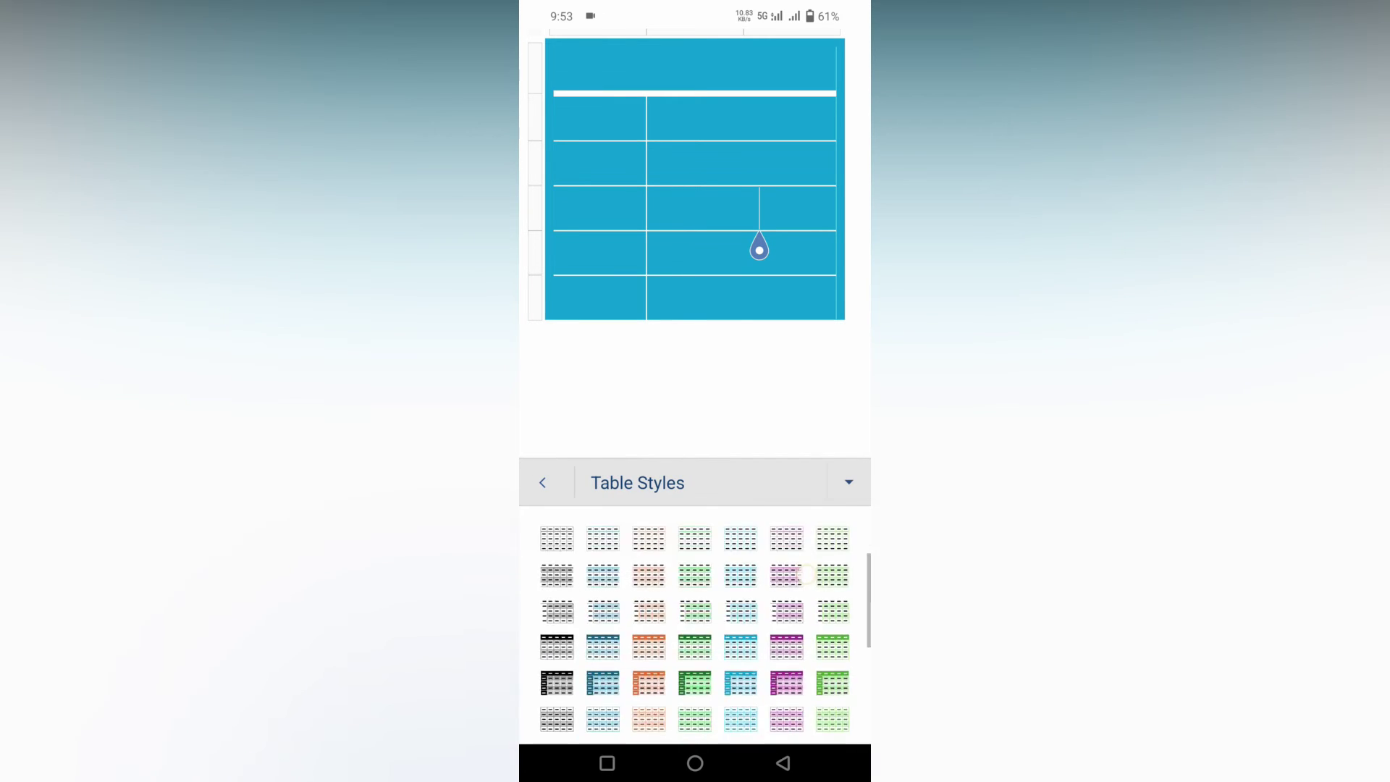
scroll(764, 676, down, 5)
scroll(741, 674, up, 1)
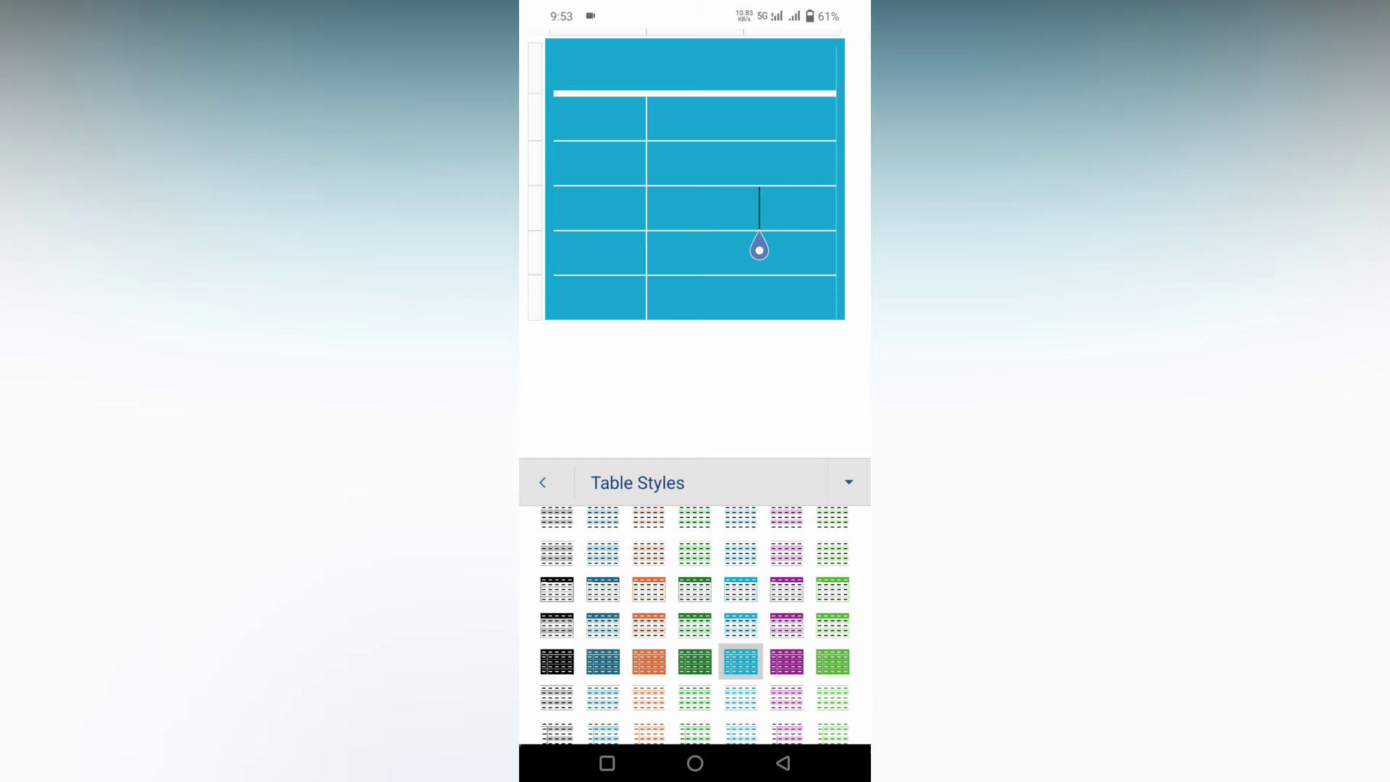
click(696, 625)
click(856, 483)
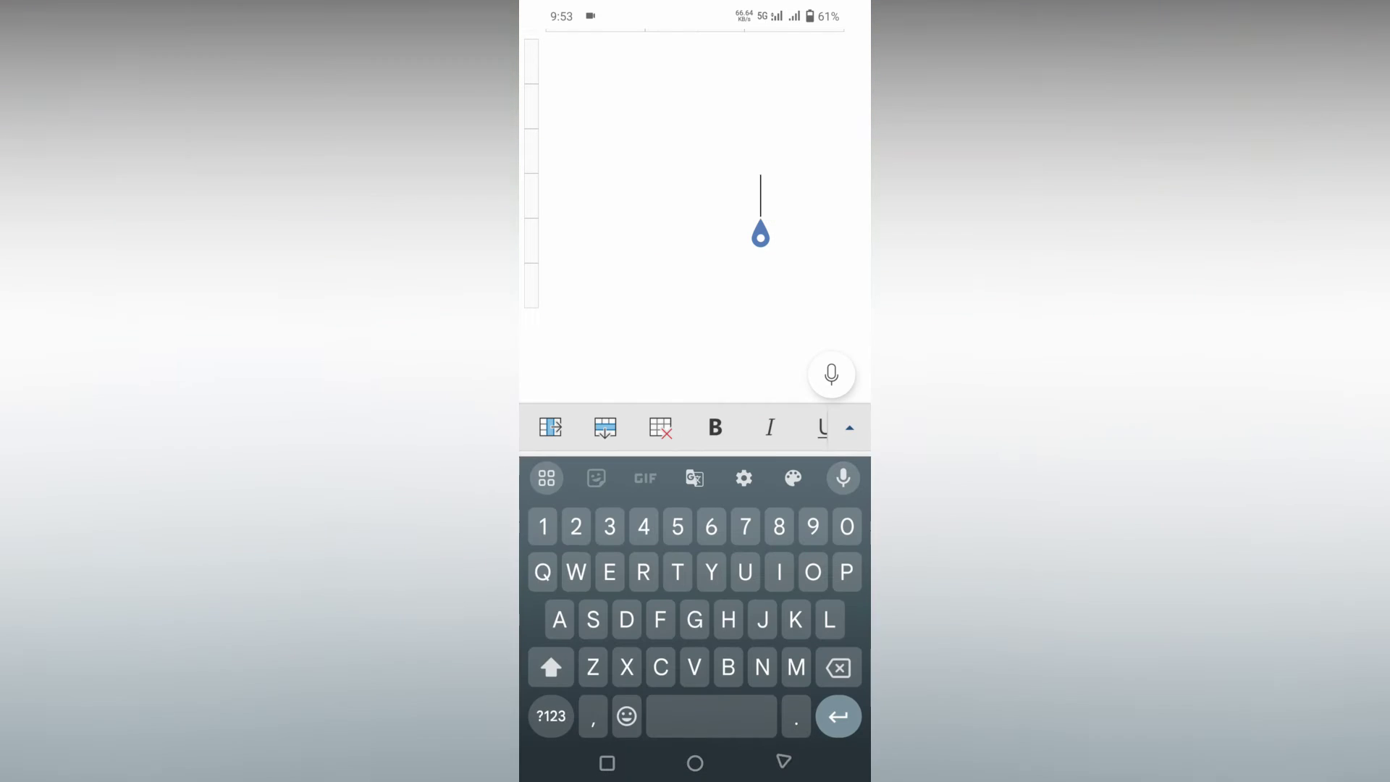
click(850, 424)
Try orange and purple banded styles and browse the table style options
click(806, 621)
scroll(768, 609, down, 3)
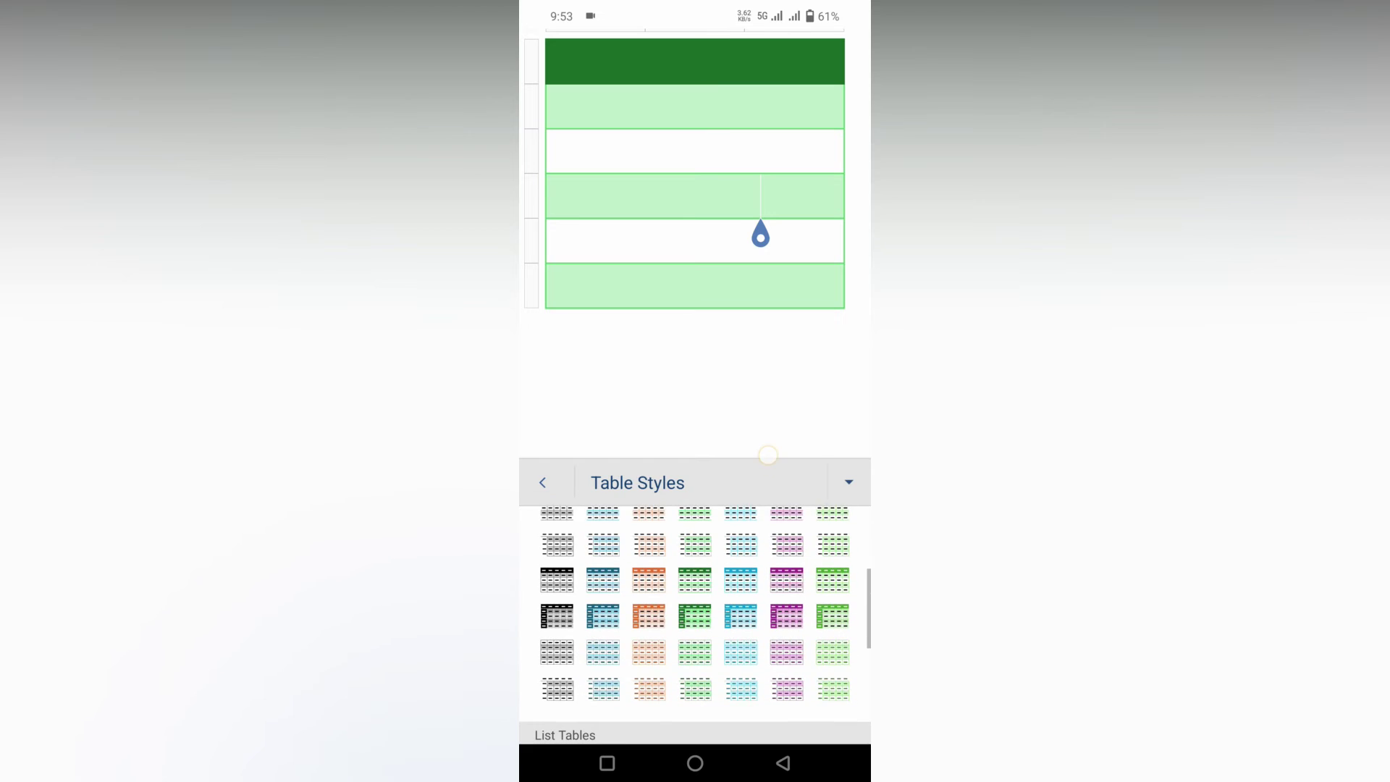
click(648, 617)
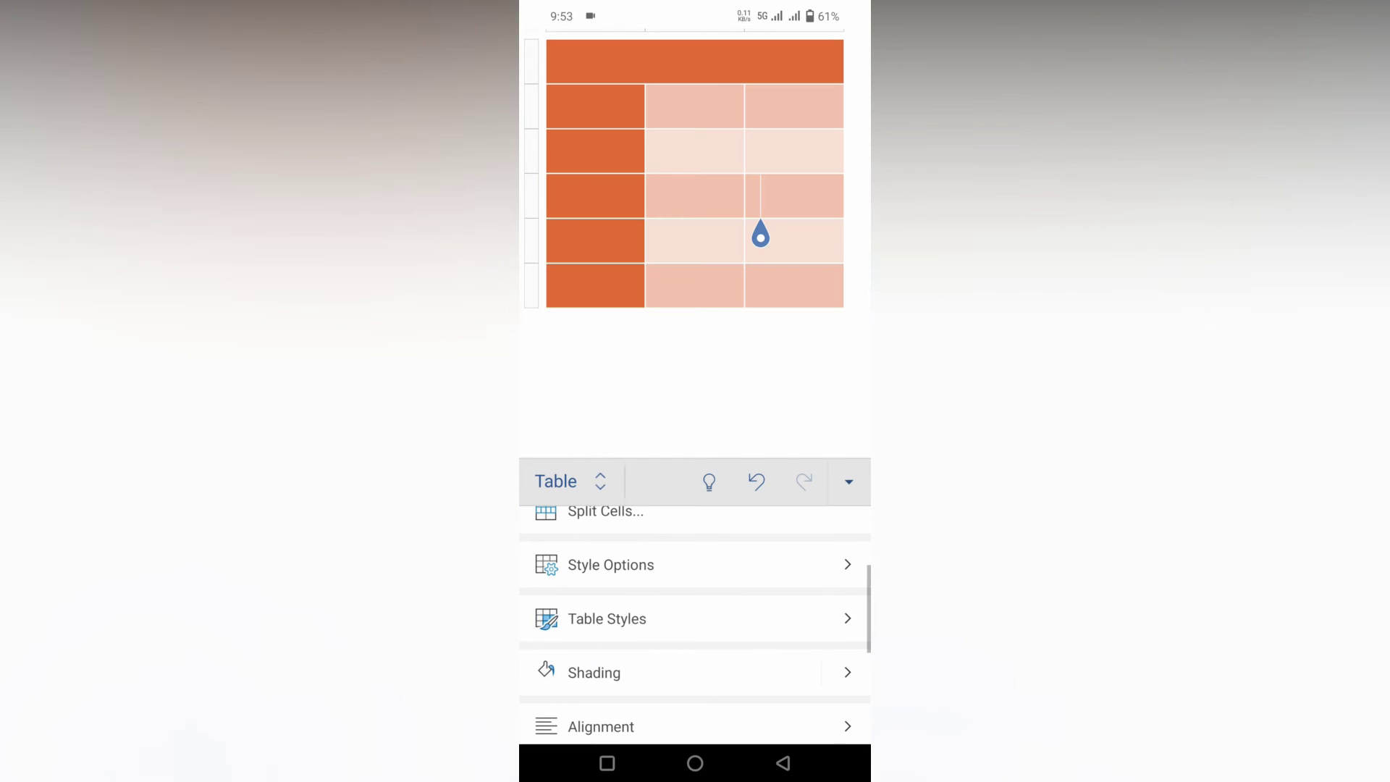
click(816, 616)
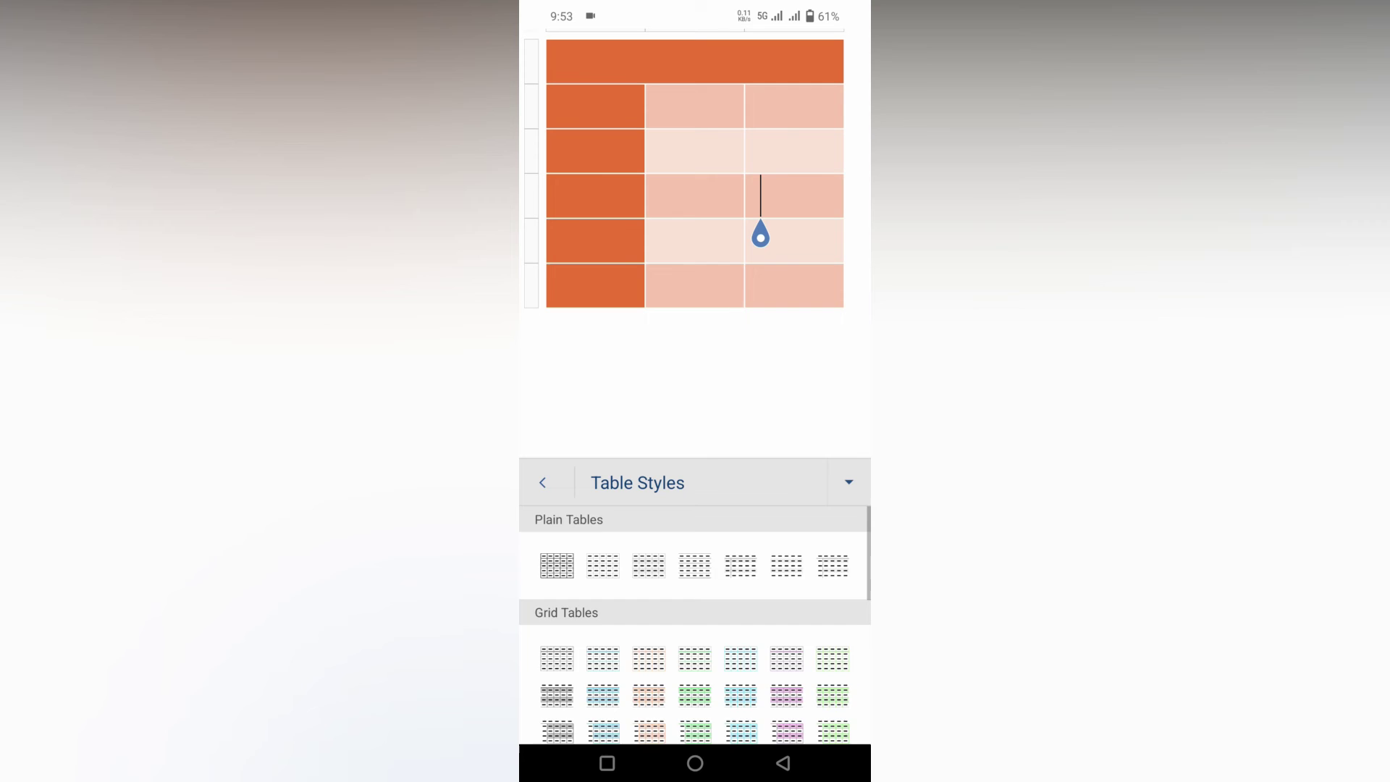
scroll(694, 624, down, 3)
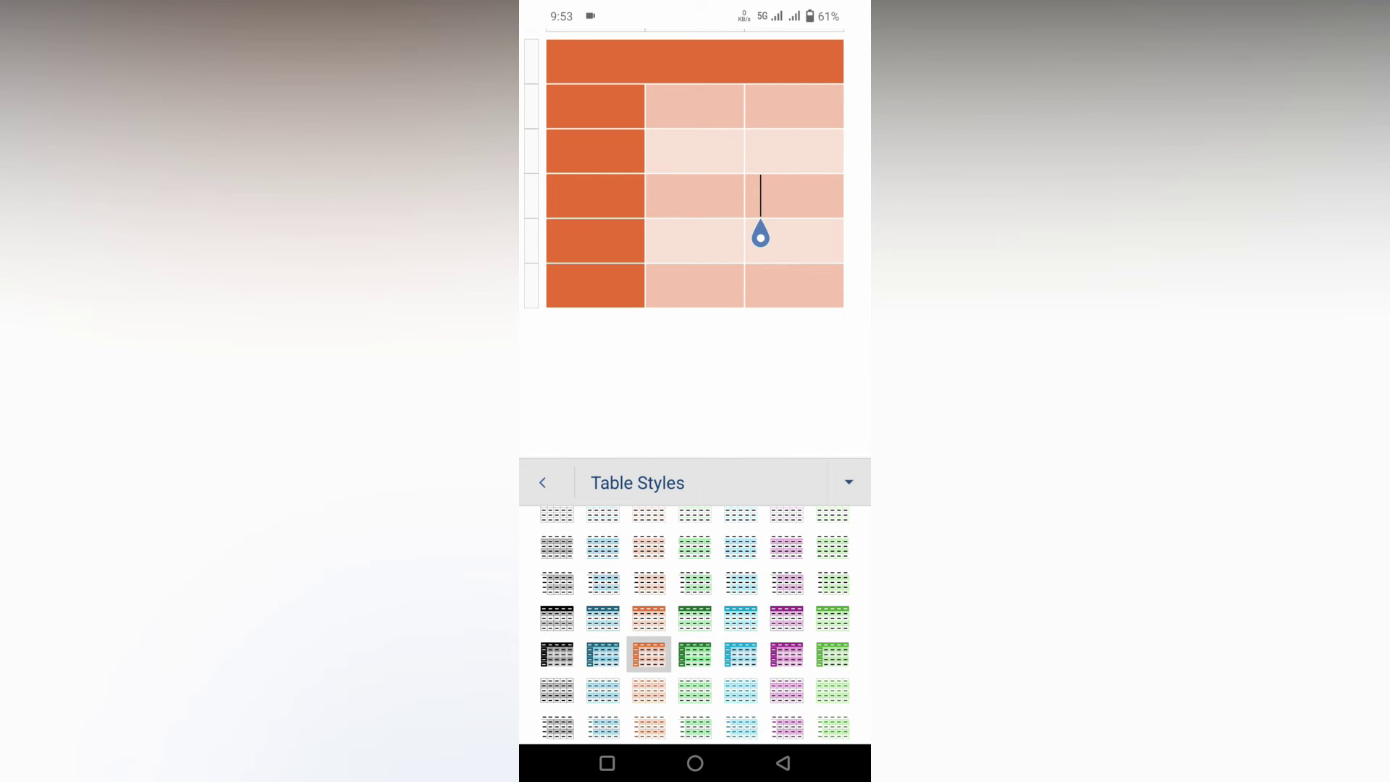
click(786, 617)
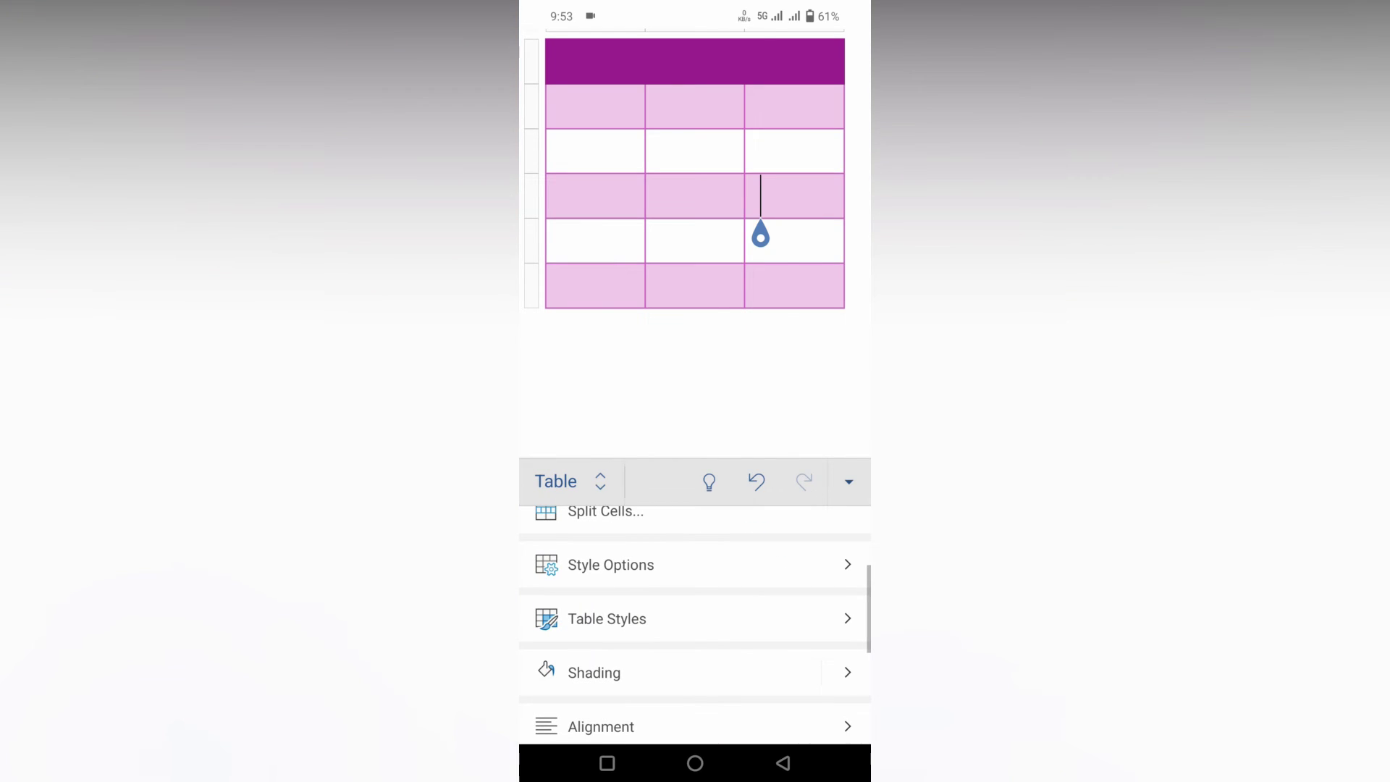
click(610, 565)
click(542, 482)
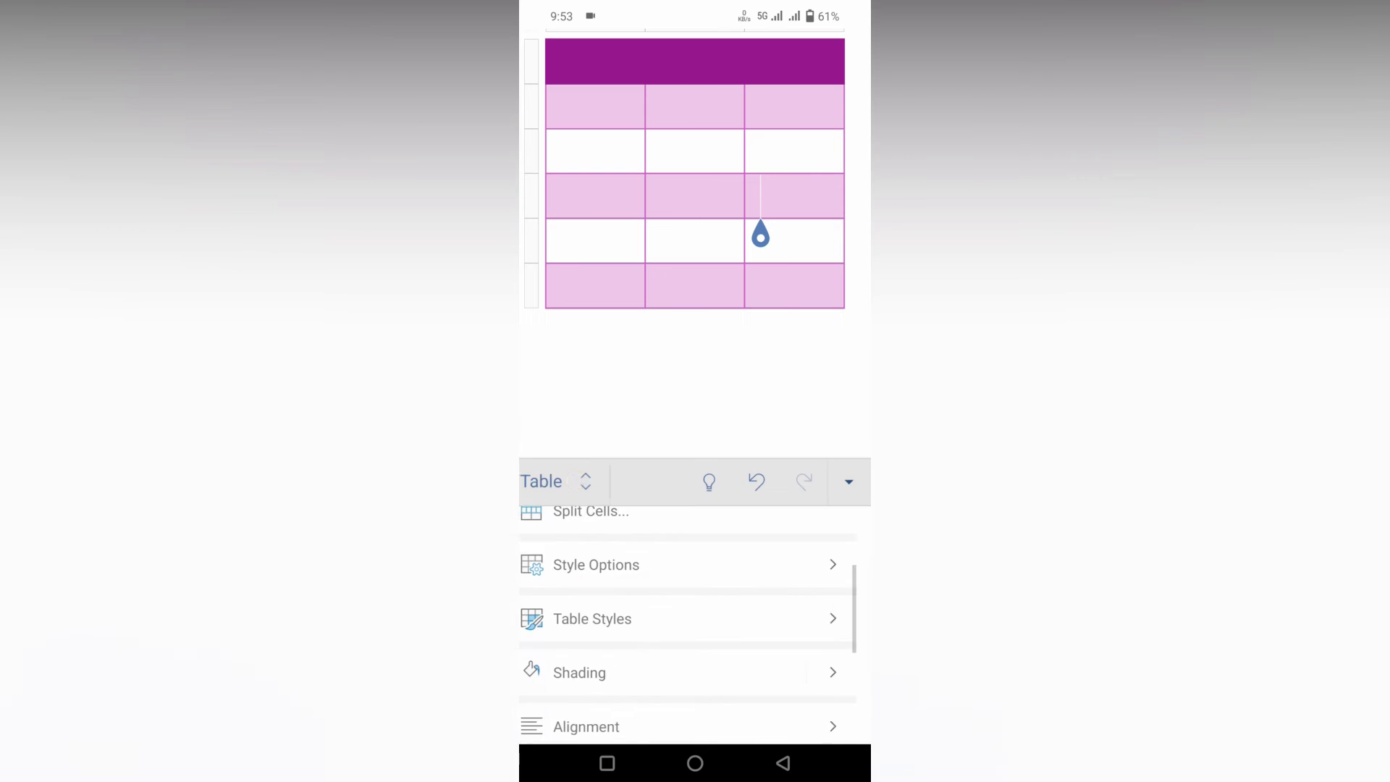
click(609, 618)
drag(787, 656, 792, 425)
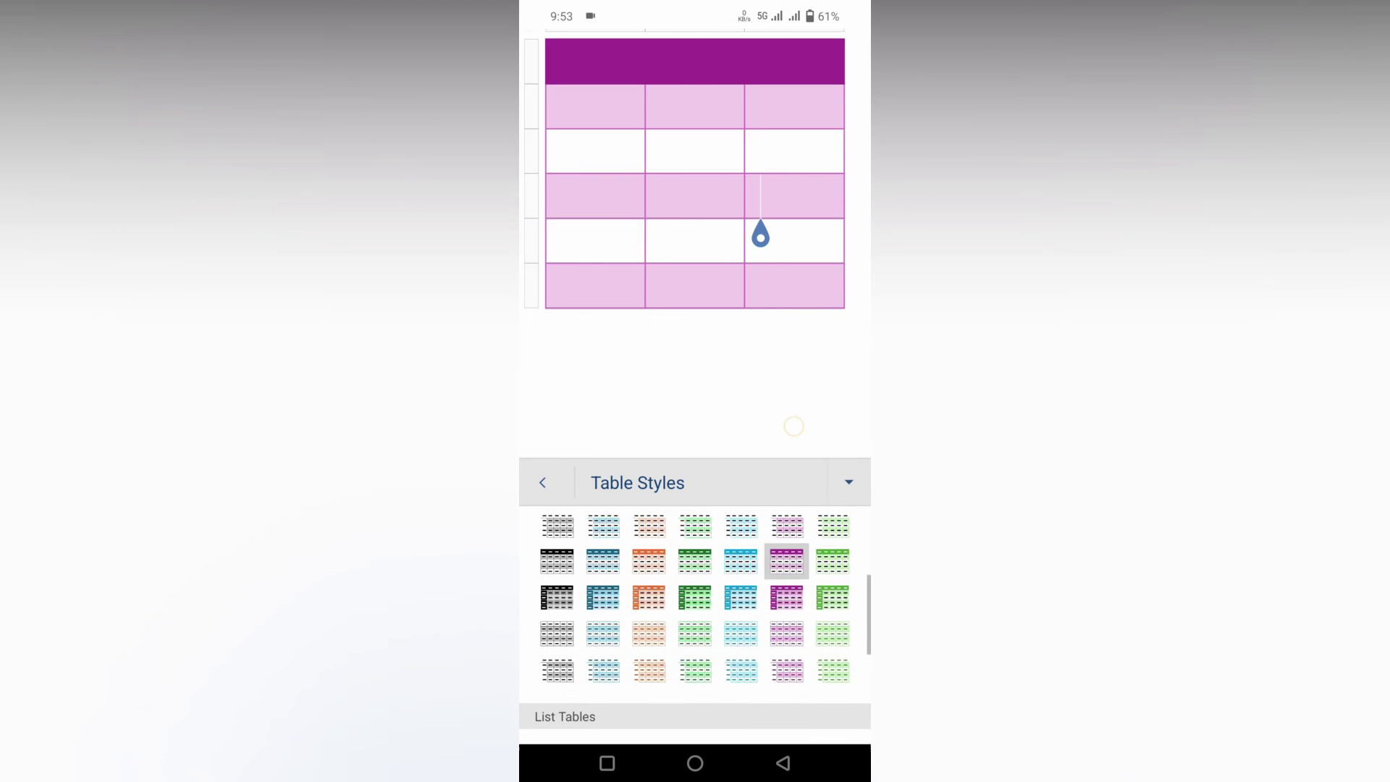
click(556, 589)
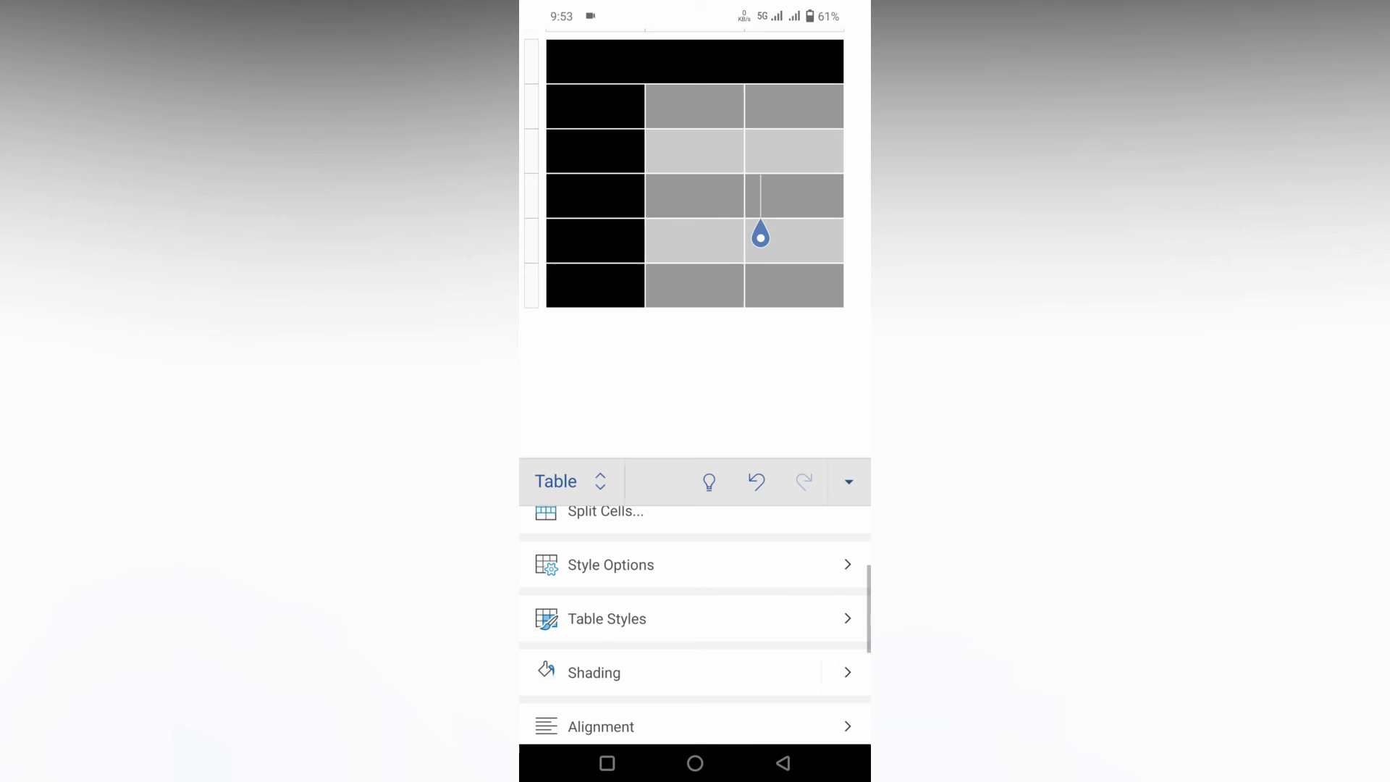